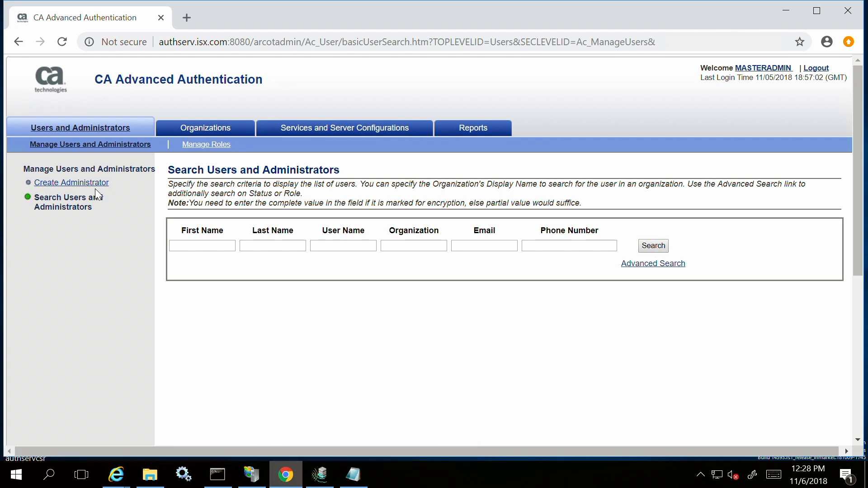
Open the Create Administrator form from the Manage Users and Administrators menu.
left_click(100, 183)
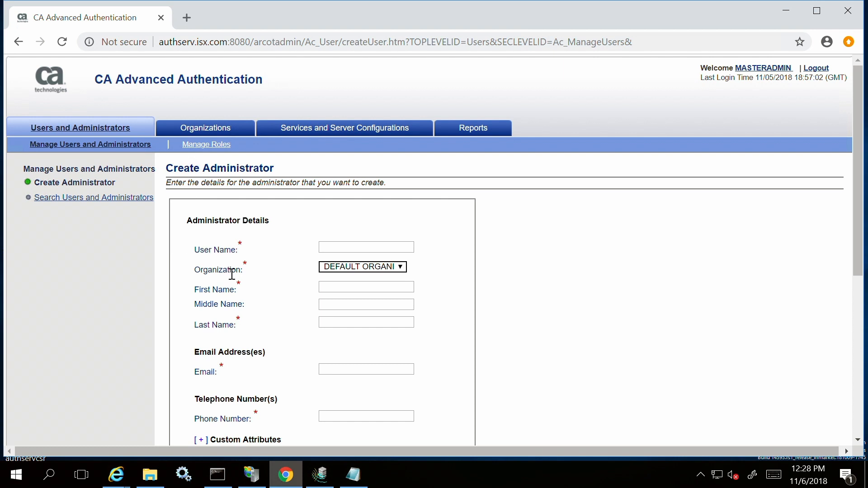
Enter the new administrator's user name, first name and last name.
left_click(339, 252)
type("FredFlint")
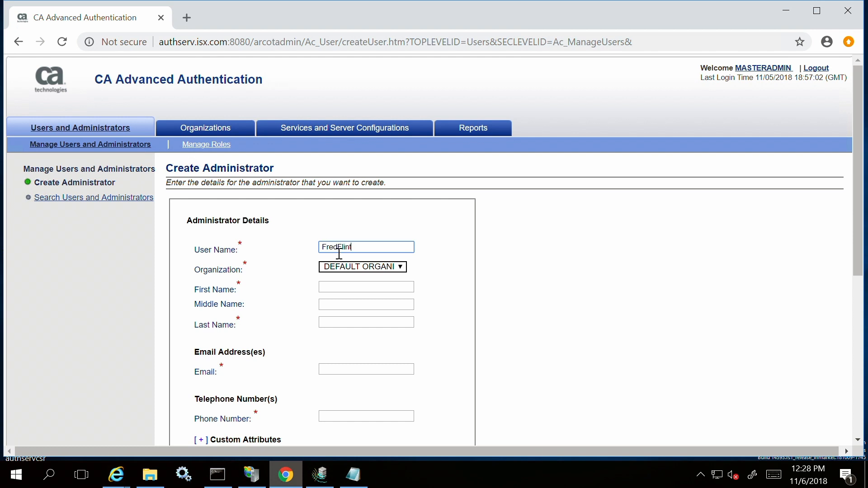
type("stone")
left_click(347, 291)
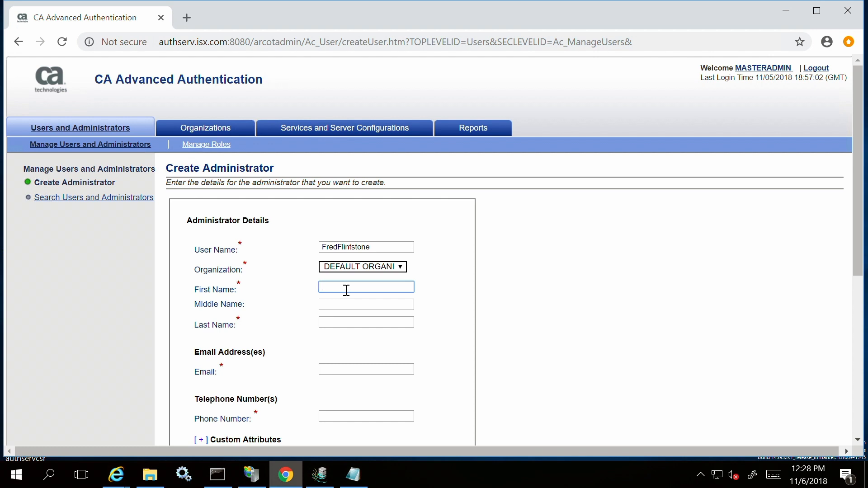
type("Fred")
key("Tab")
key("Tab")
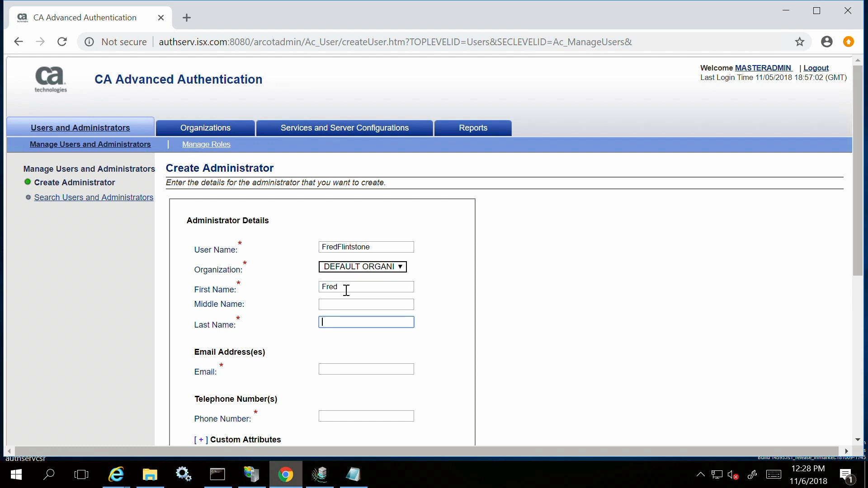
type("Flintstone")
Add the administrator's e-mail address and phone number.
key("Tab")
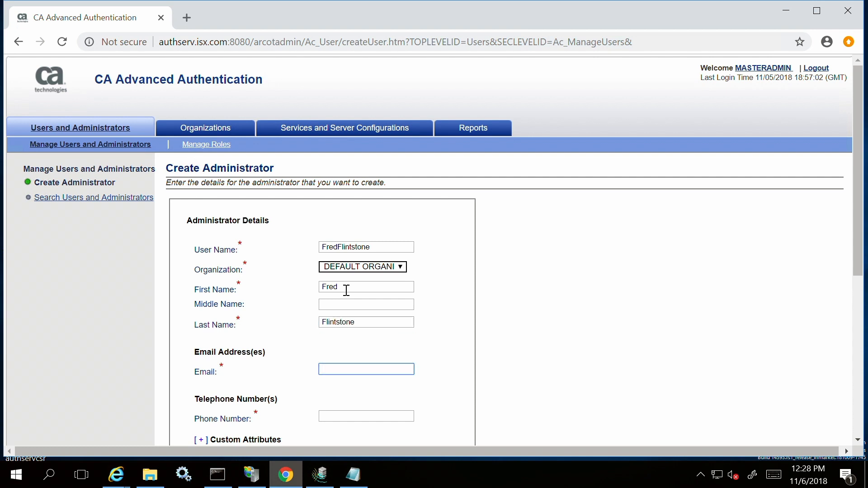
type("FFlint@test.com")
key("Tab")
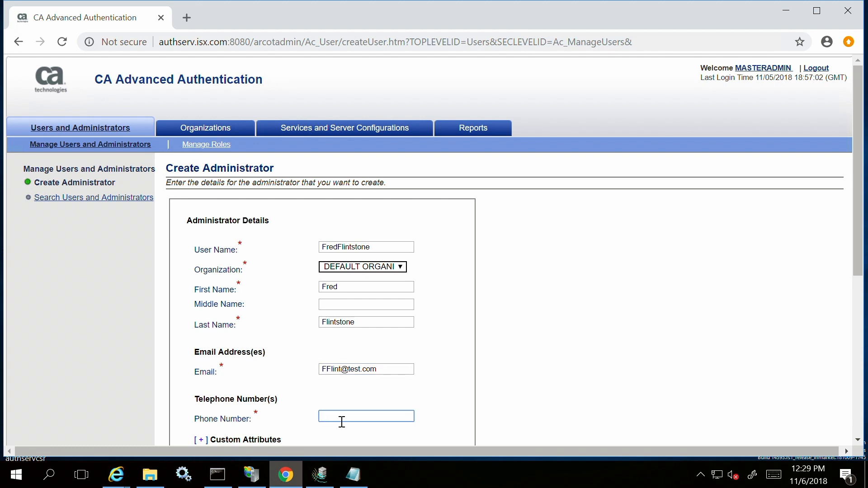
type("1")
type("2345678890")
scroll(437, 390, "down", 3)
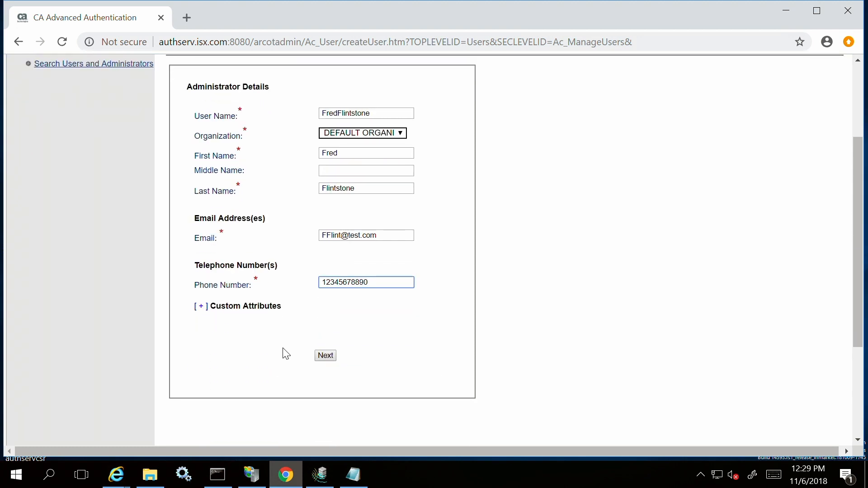
Continue to the role step and select Global Administrator as the role.
left_click(326, 358)
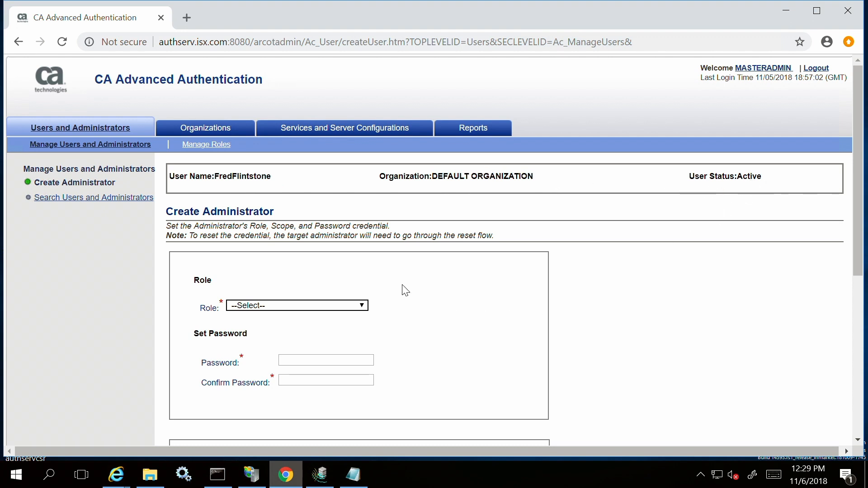
left_click(334, 310)
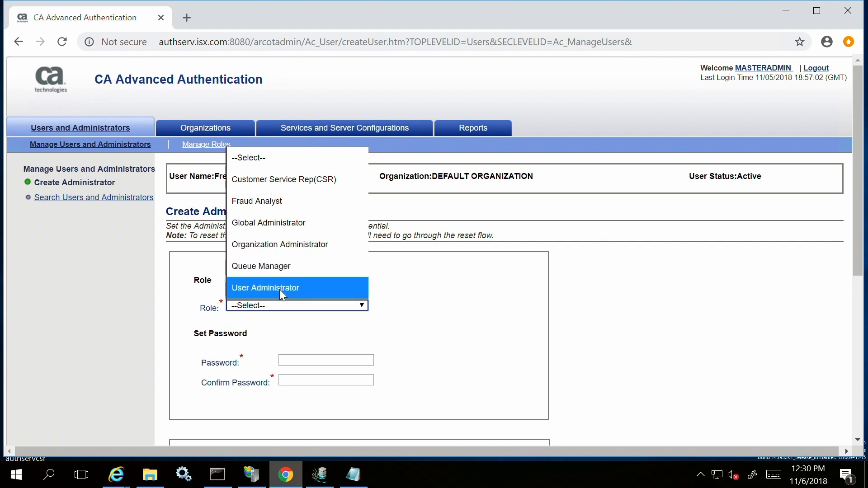
left_click(306, 225)
scroll(405, 290, "down", 1)
scroll(408, 292, "down", 2)
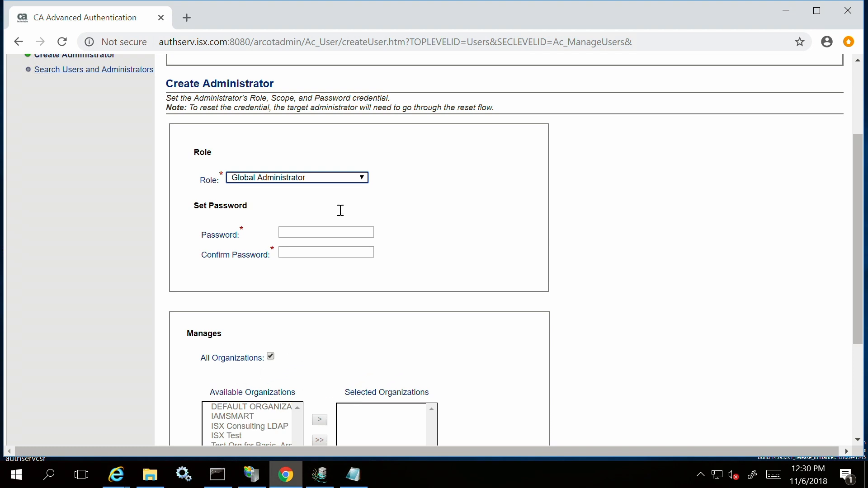
Switch the role to Organization Administrator, then reopen the Role list.
left_click(336, 181)
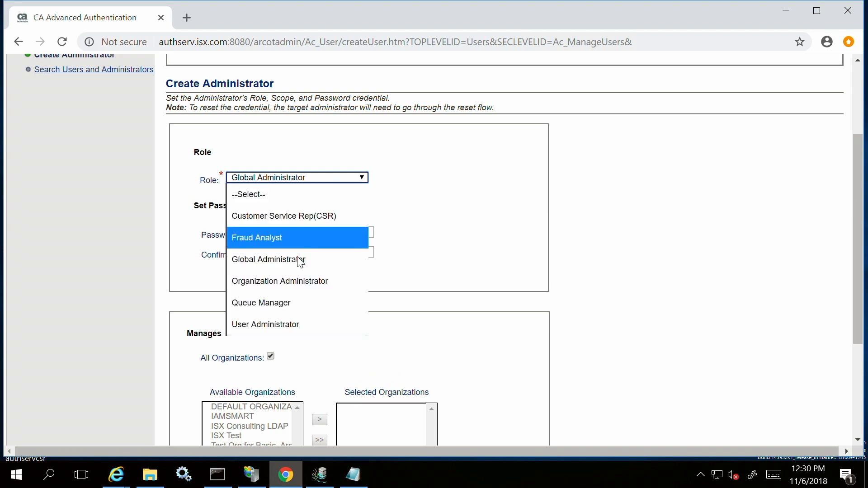
left_click(283, 286)
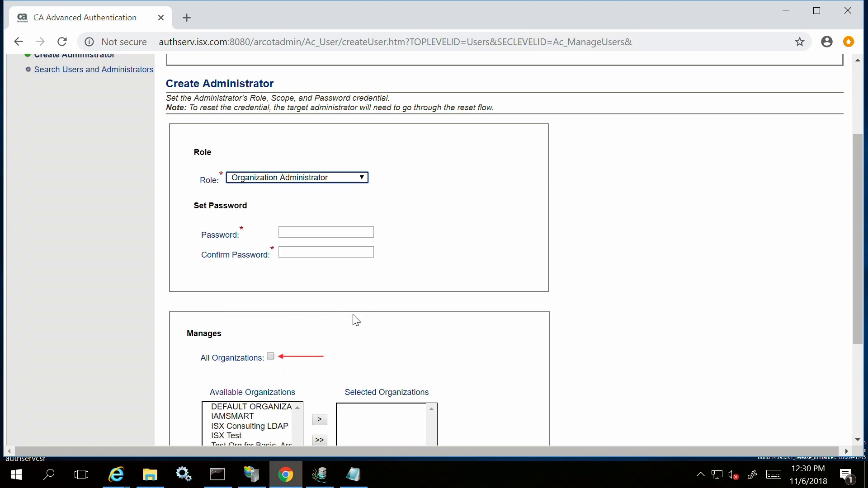
scroll(353, 321, "down", 1)
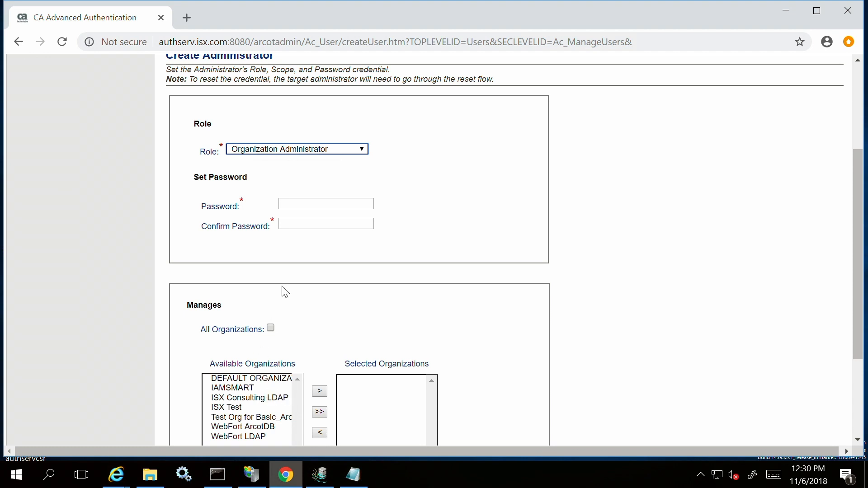
left_click(326, 151)
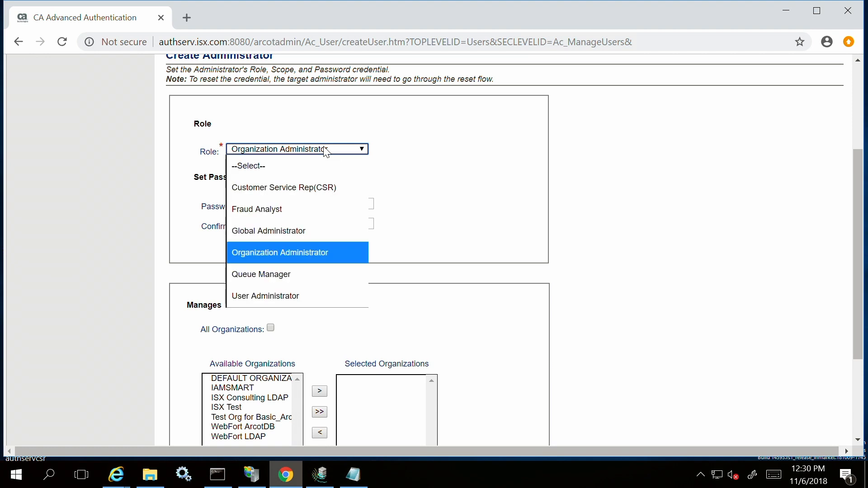
Set the role back to Global Administrator, enter and confirm a password, and create the account.
left_click(272, 229)
left_click(319, 208)
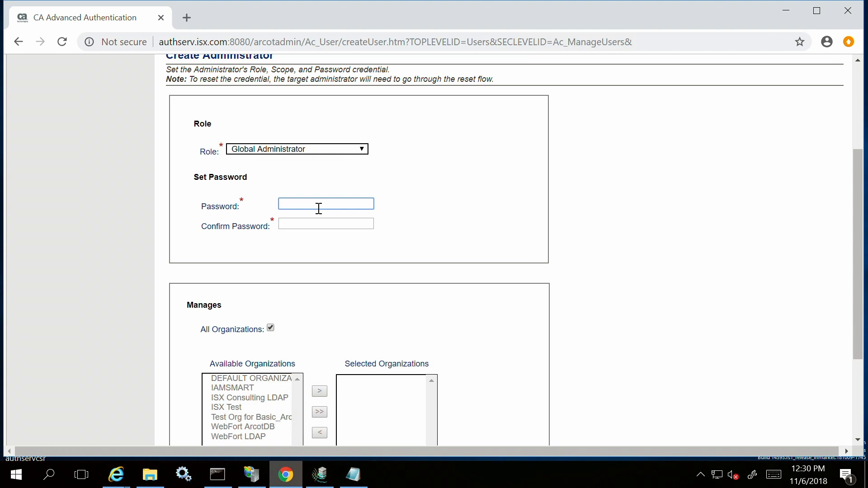
type("••••••••••••")
key("Tab")
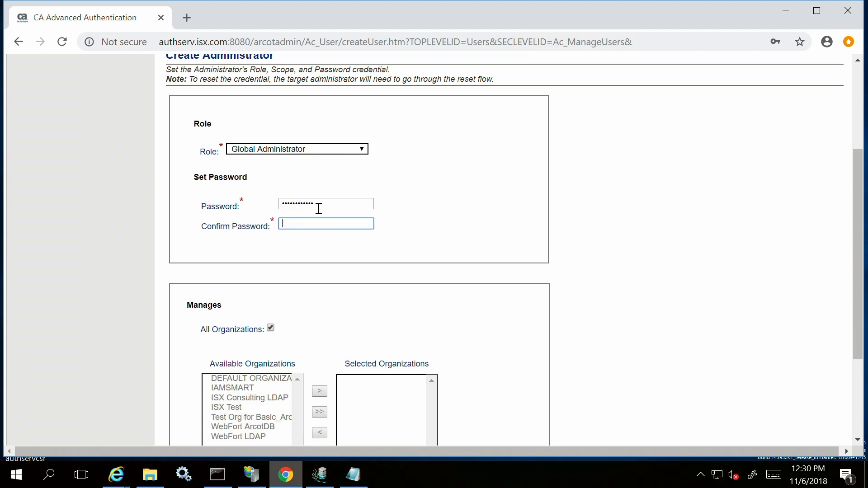
type("••••••••••••")
scroll(391, 328, "down", 3)
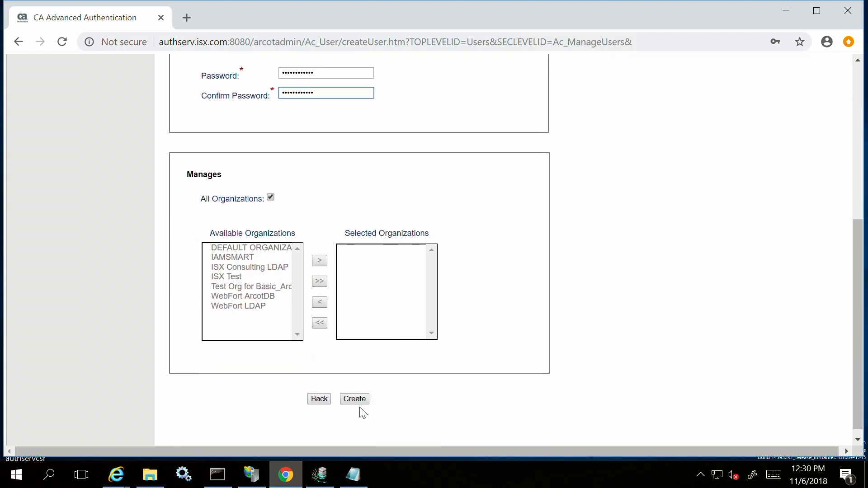
left_click(355, 399)
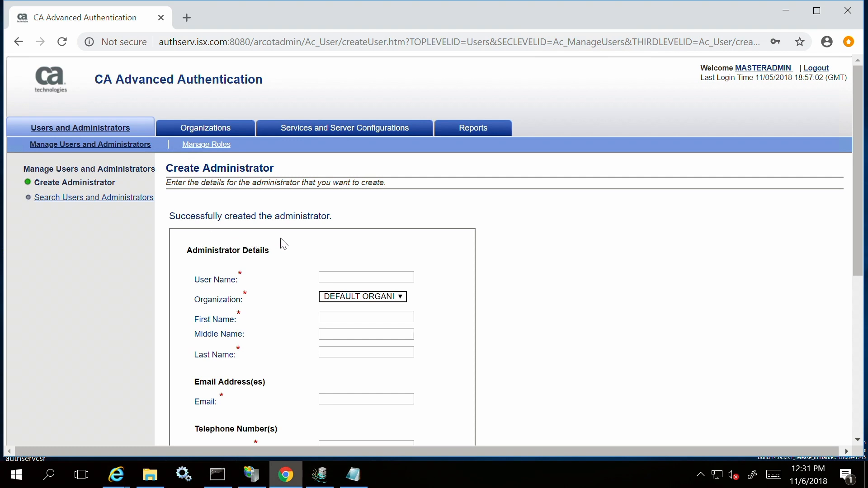
Go to Search Users and Administrators.
left_click(120, 135)
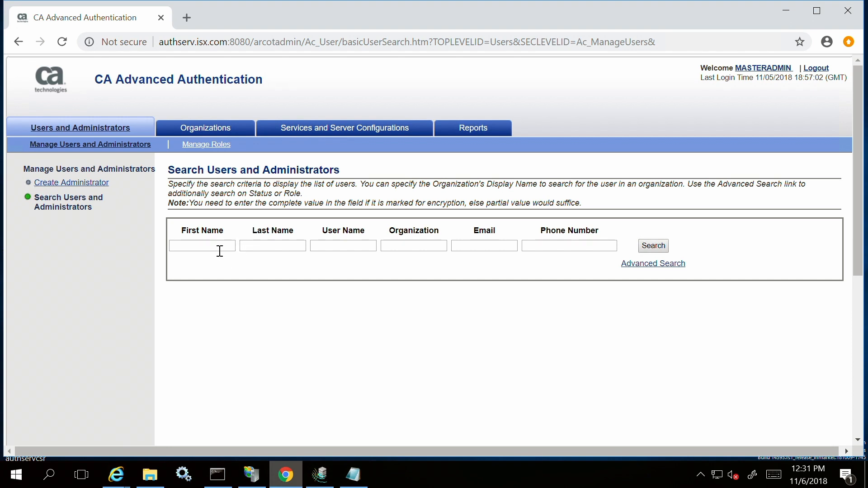
Search by the administrator's first name and open the matching account's details.
left_click(218, 250)
type("Fred")
left_click(650, 247)
left_click(649, 247)
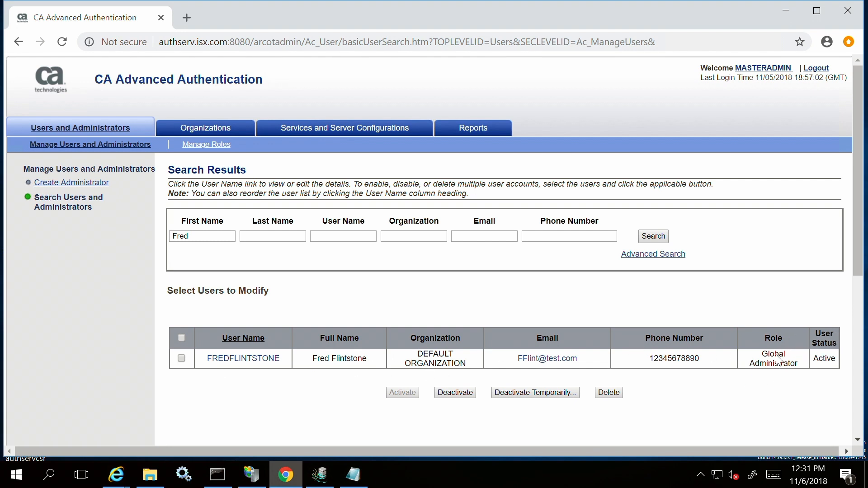
left_click(252, 361)
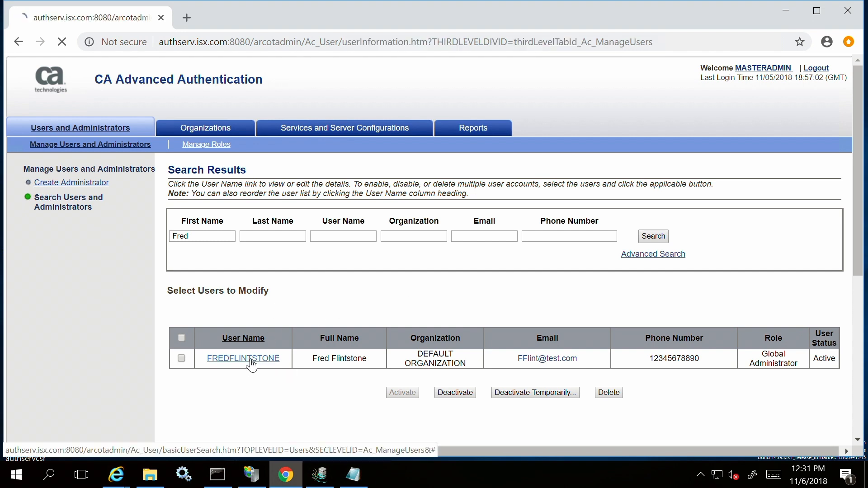
Edit the administrator and continue past Update Administrator to the User Account page.
scroll(330, 391, "down", 1)
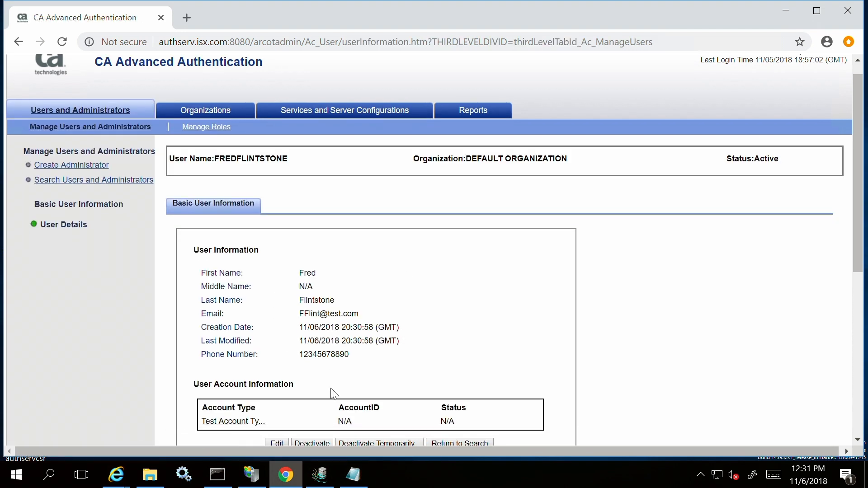
scroll(282, 436, "up", 1)
scroll(282, 435, "down", 1)
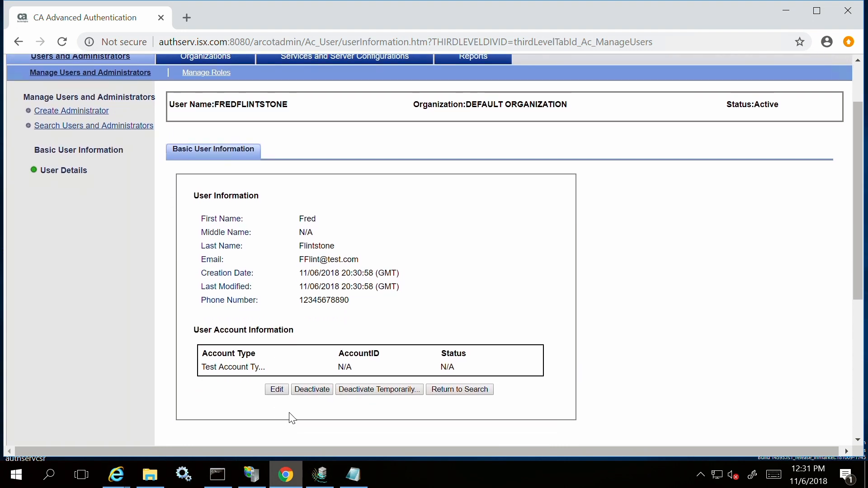
left_click(278, 390)
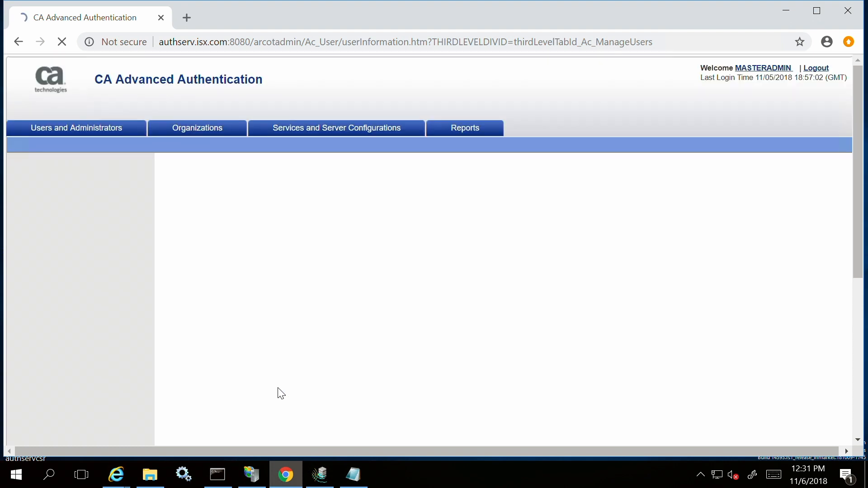
scroll(519, 350, "down", 3)
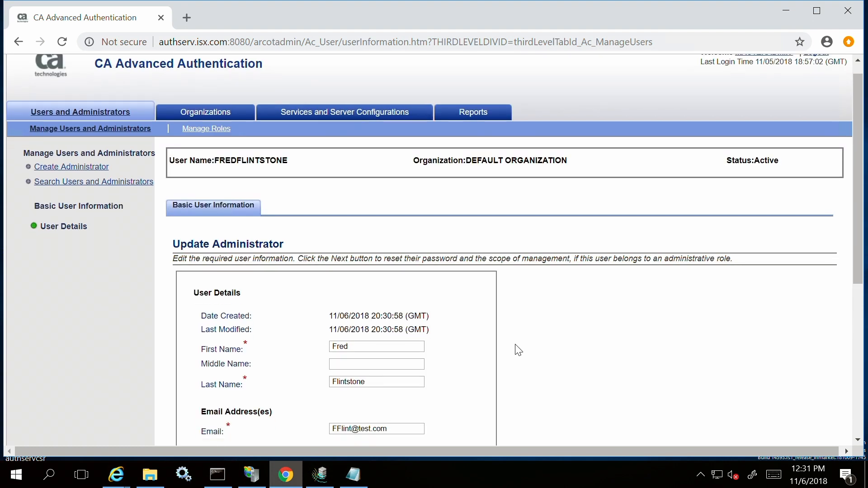
scroll(519, 350, "down", 2)
scroll(519, 351, "up", 1)
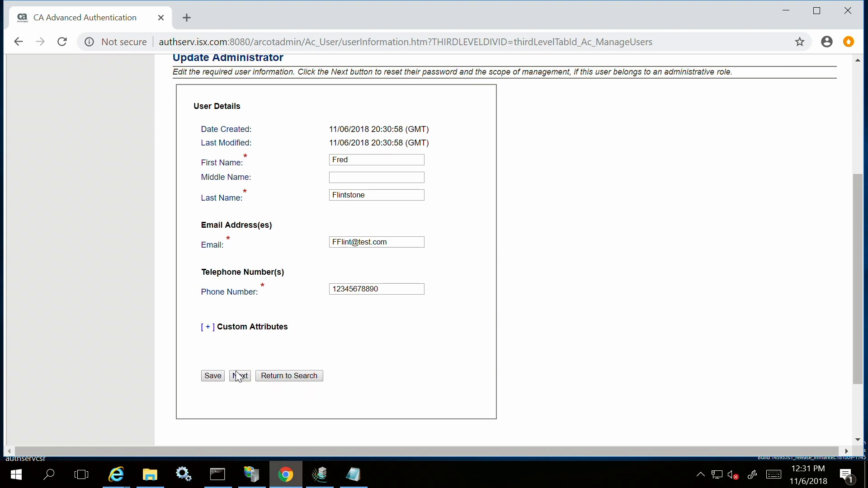
left_click(240, 378)
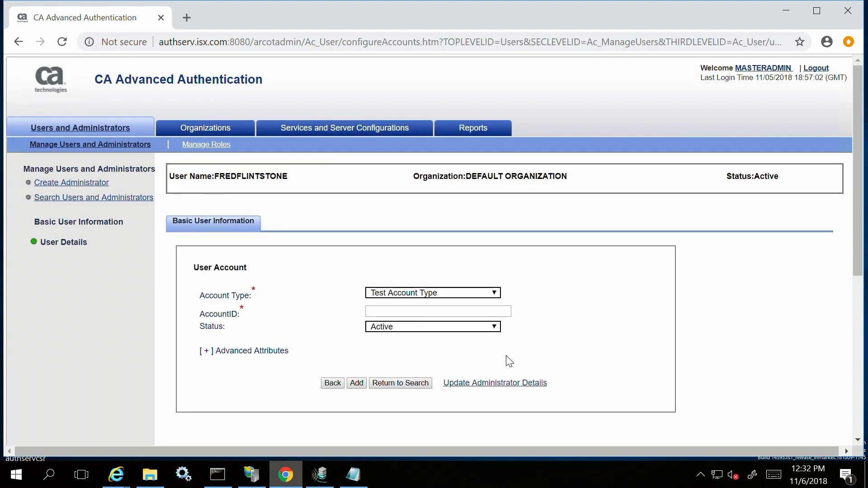
Return to Update Administrator Details and view the Manages section showing all organizations.
left_click(497, 385)
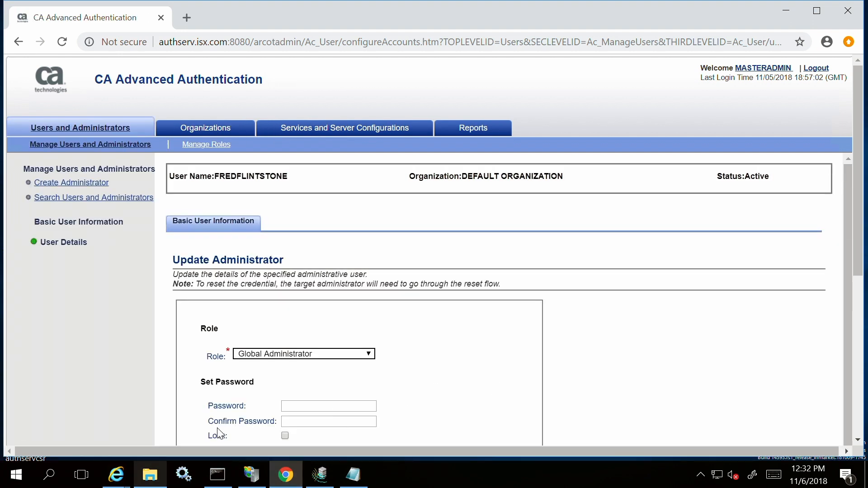
scroll(154, 425, "down", 1)
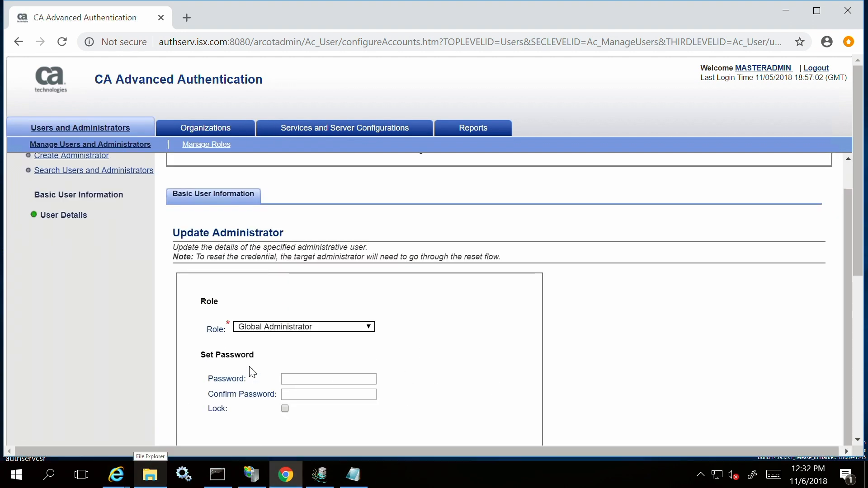
scroll(250, 370, "down", 1)
scroll(253, 373, "down", 5)
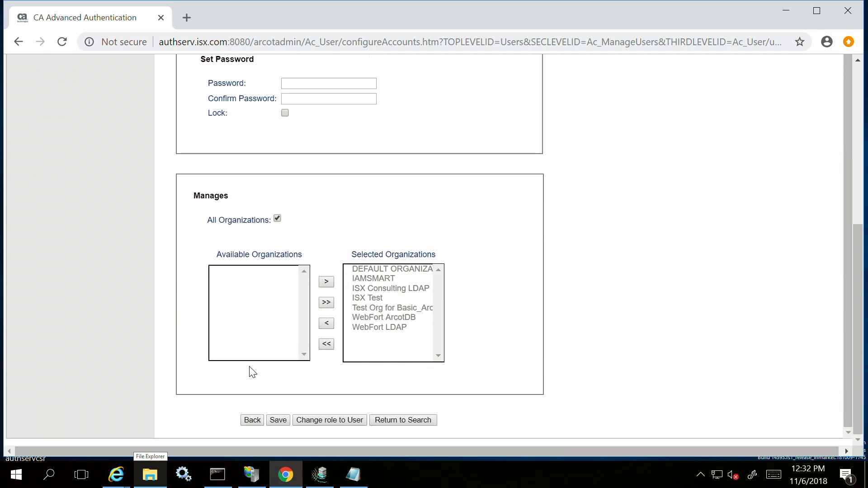
Change the administrator's role to User and confirm with OK.
left_click(328, 423)
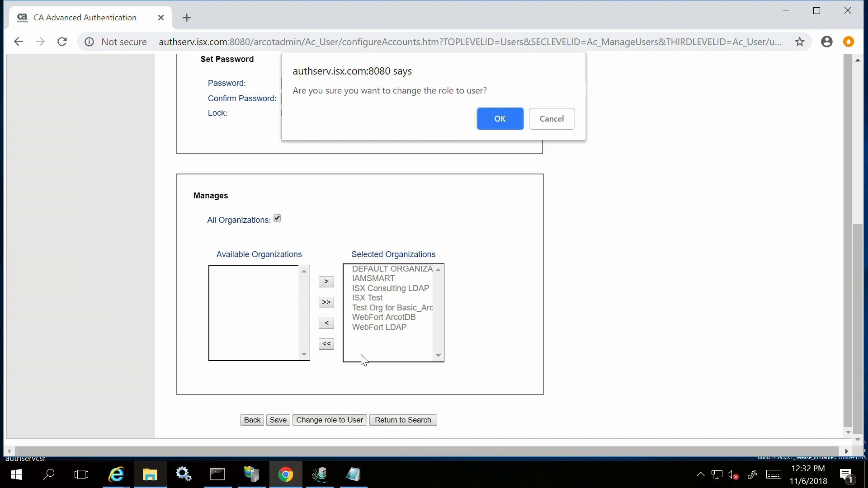
left_click(510, 118)
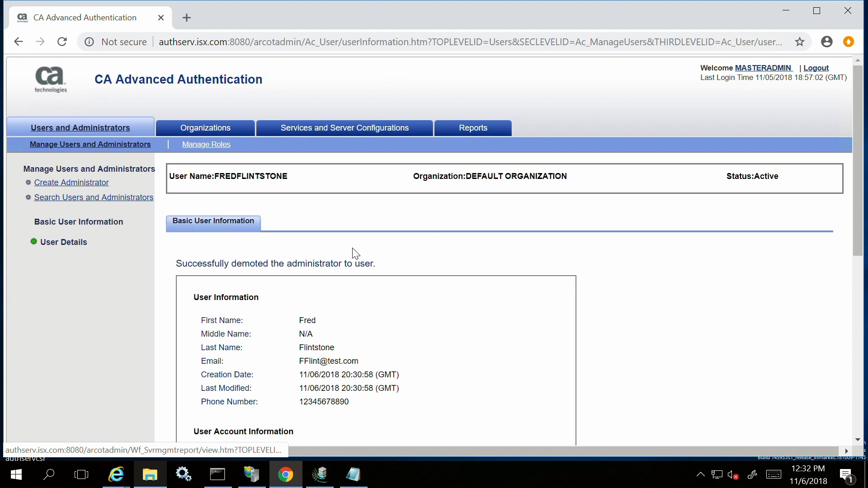